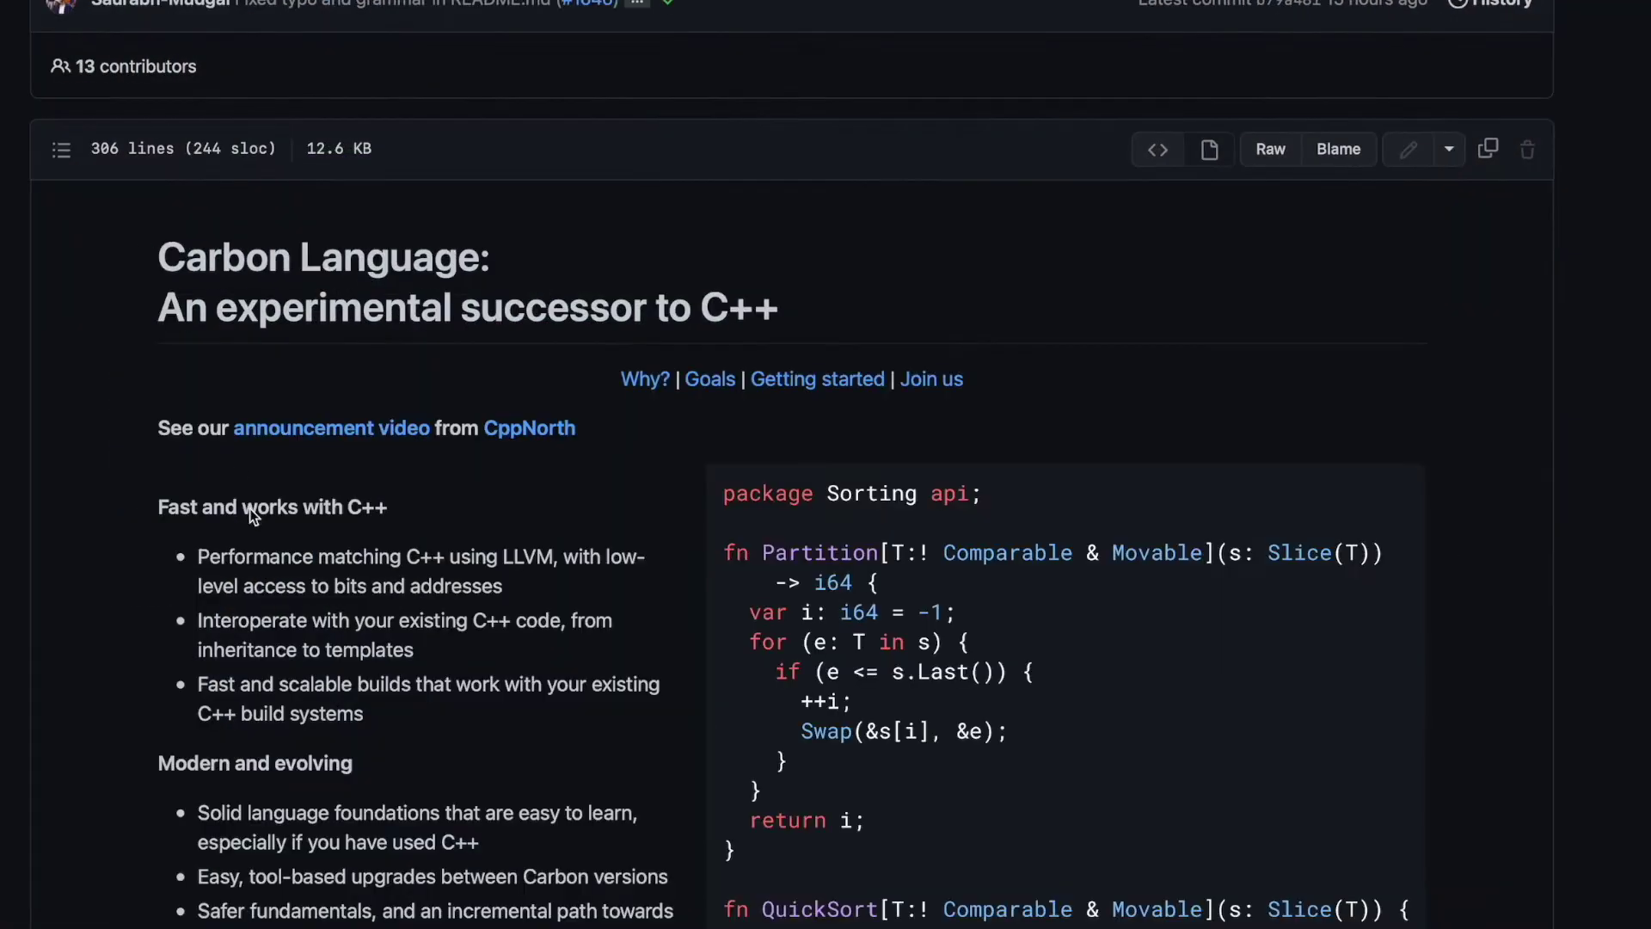
scroll(249, 509, down, 3)
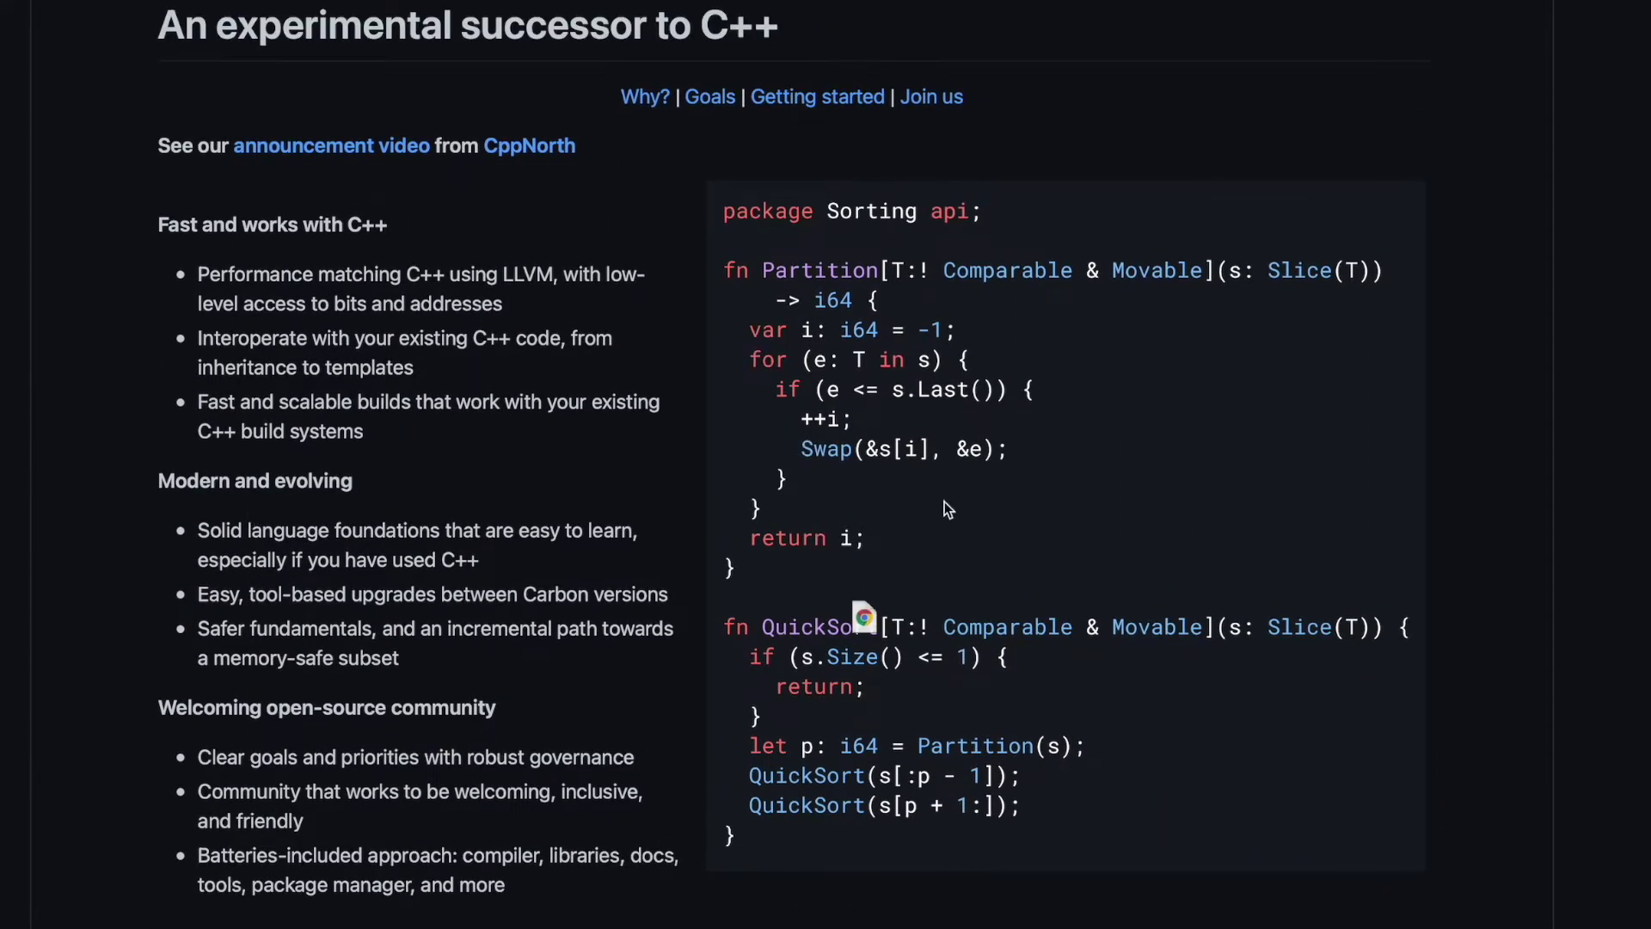
scroll(1029, 885, down, 2)
scroll(1028, 885, down, 6)
scroll(1029, 886, down, 1)
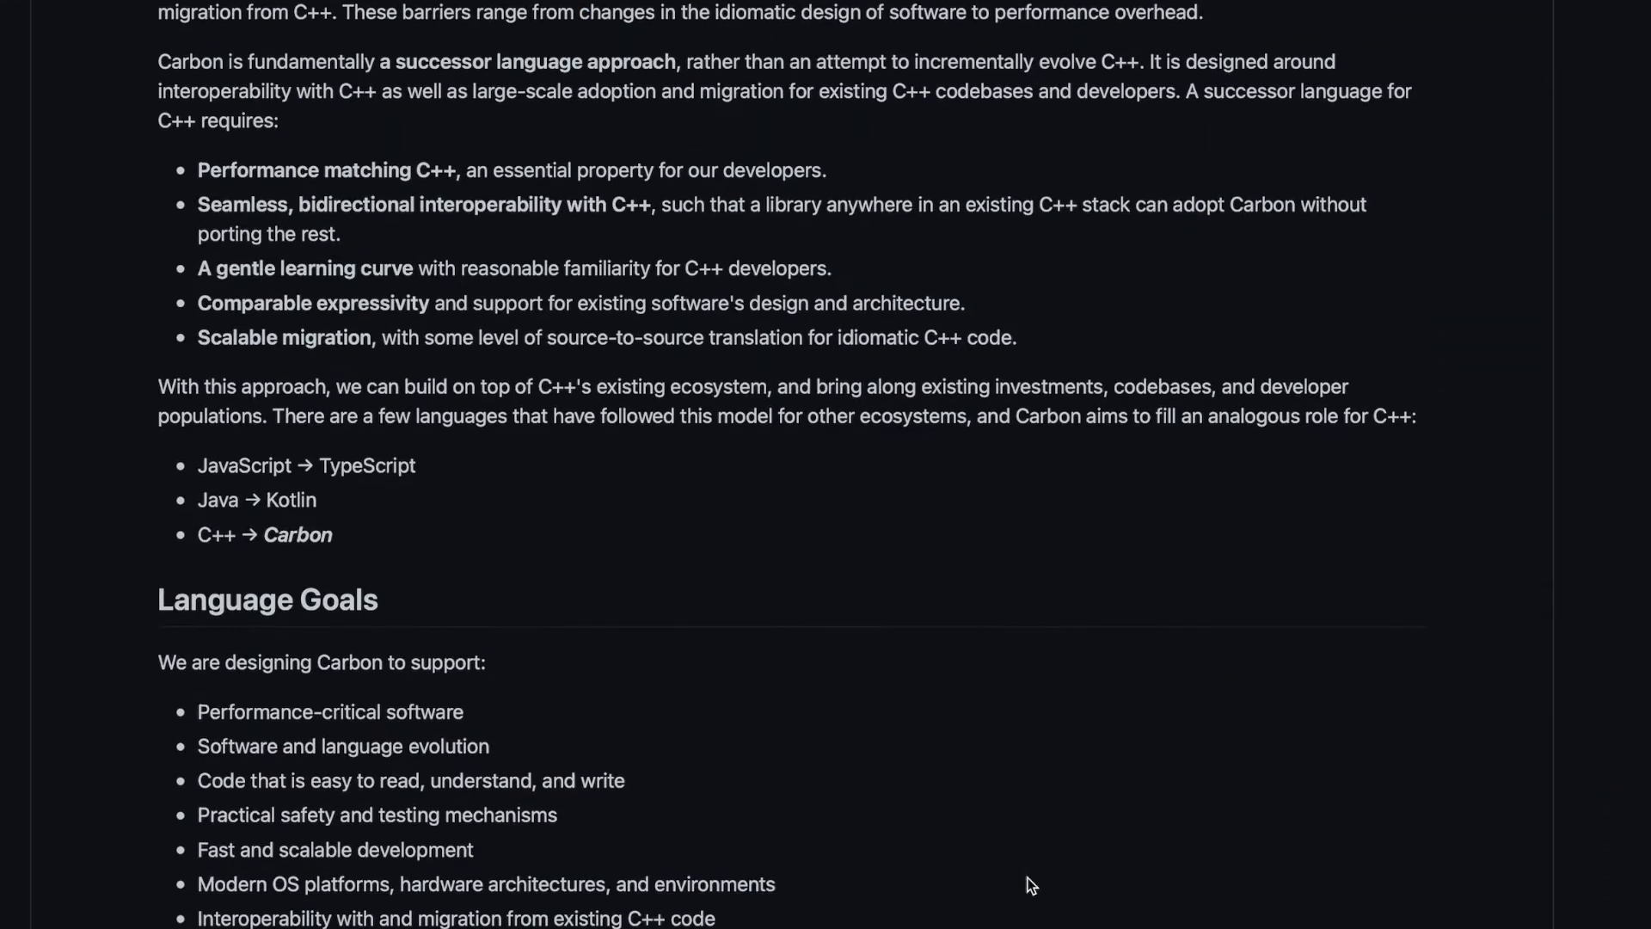
scroll(1027, 886, down, 1)
scroll(1029, 885, down, 1)
scroll(1029, 884, down, 1)
scroll(1028, 885, down, 1)
scroll(1028, 886, down, 1)
scroll(1028, 885, down, 2)
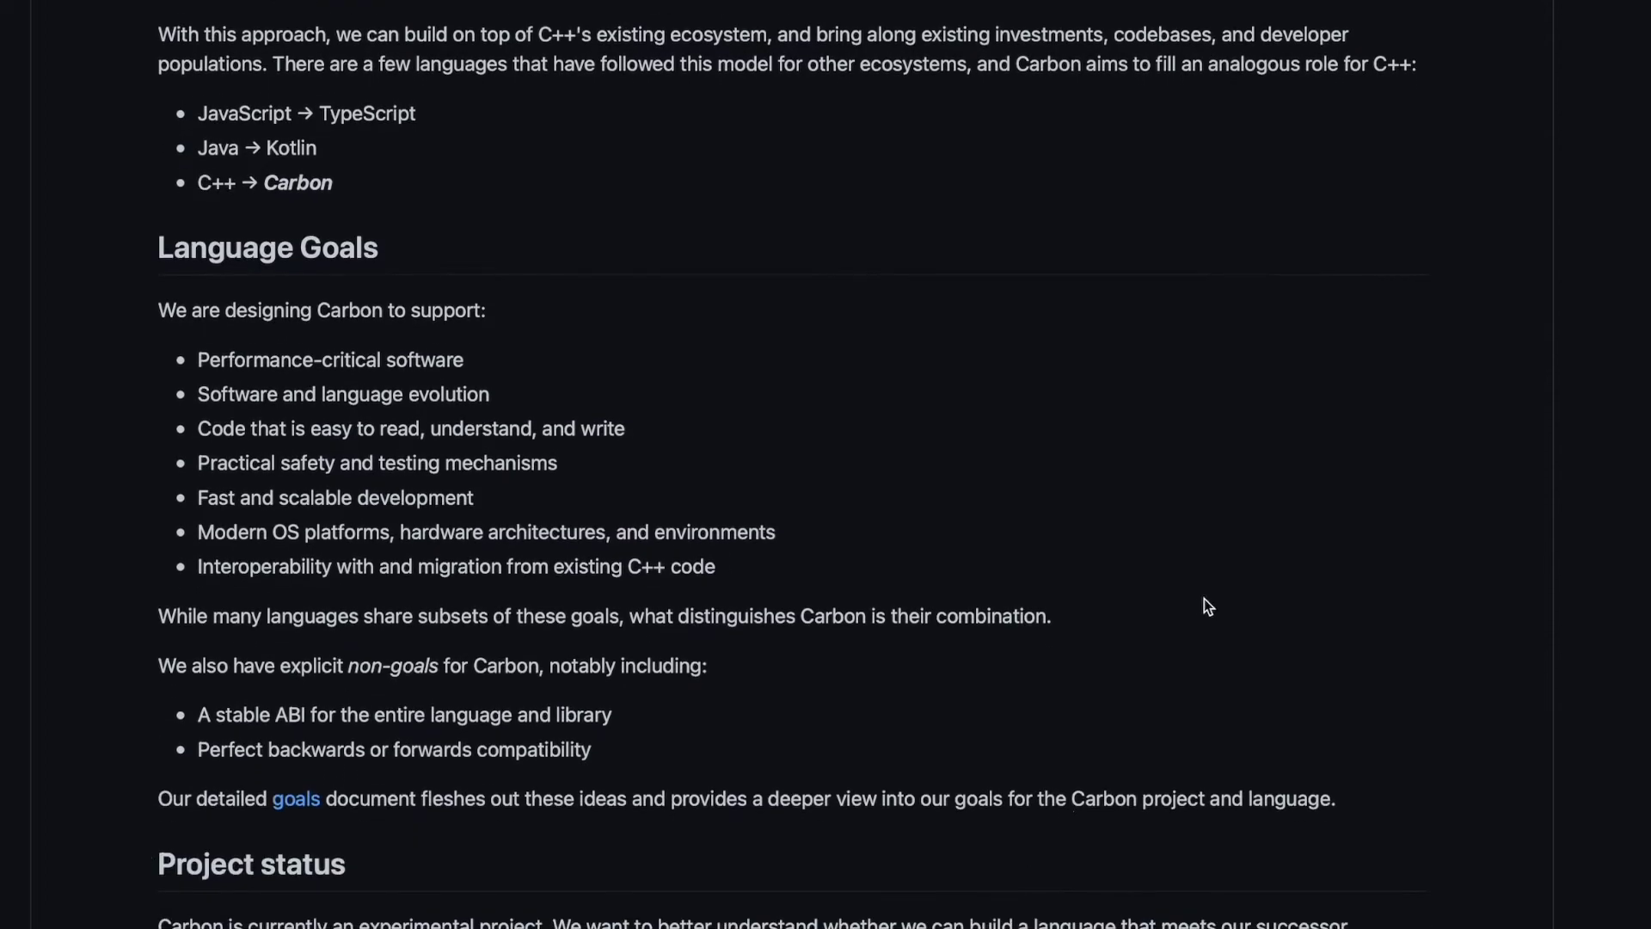
scroll(1200, 605, down, 3)
scroll(1201, 605, down, 5)
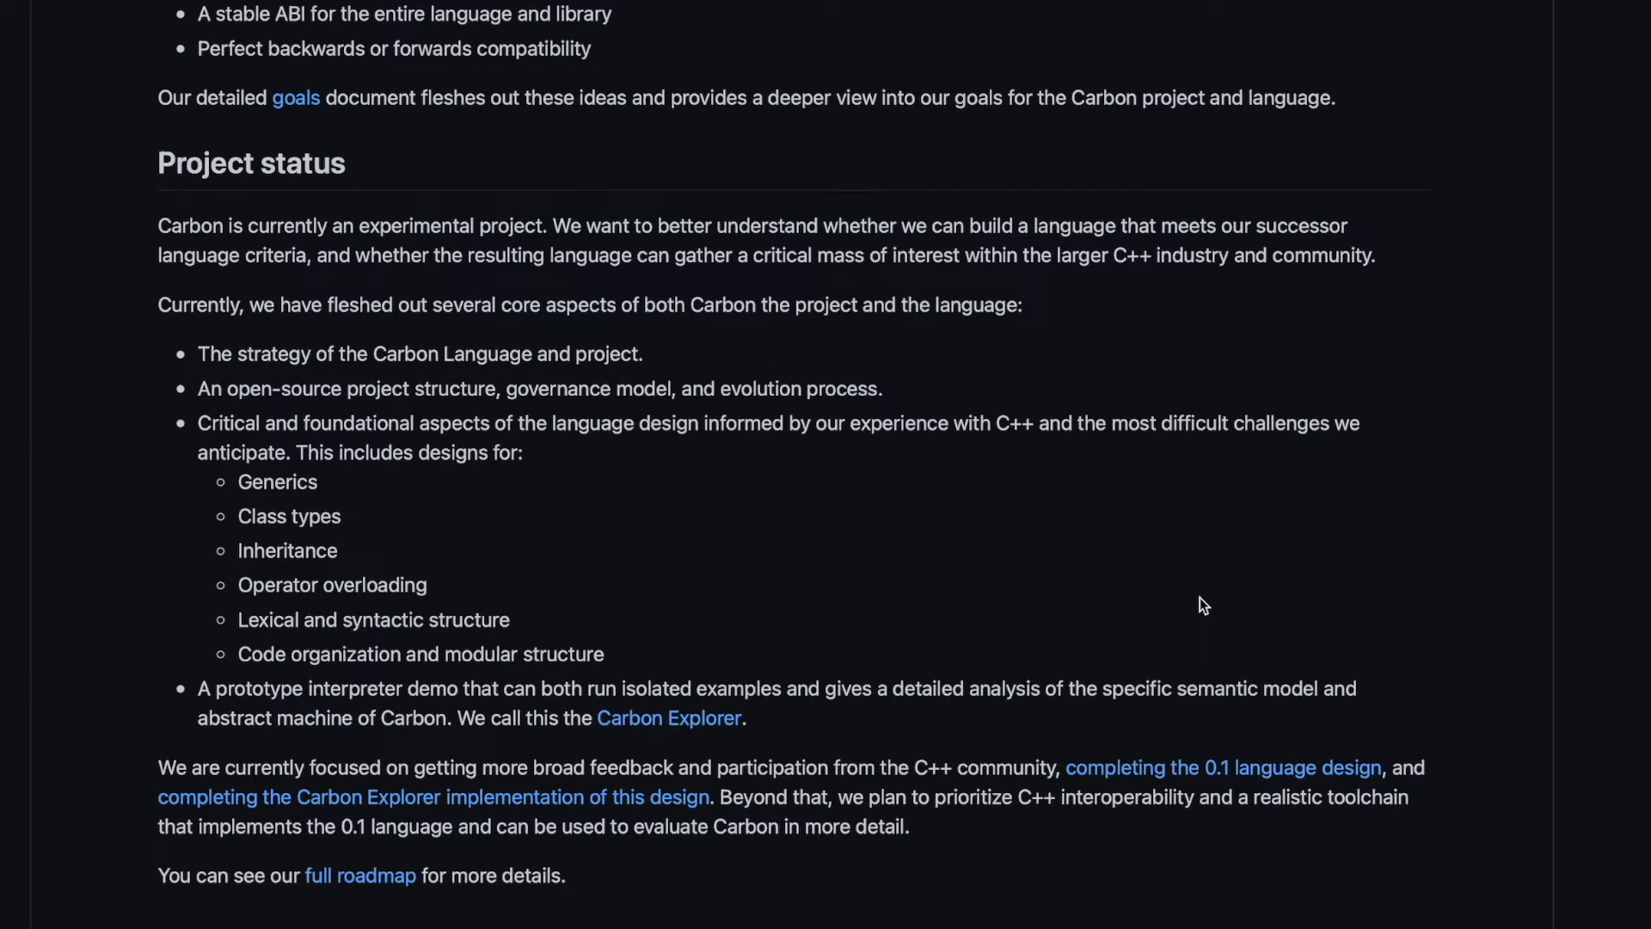
scroll(1200, 605, down, 1)
scroll(1200, 606, down, 2)
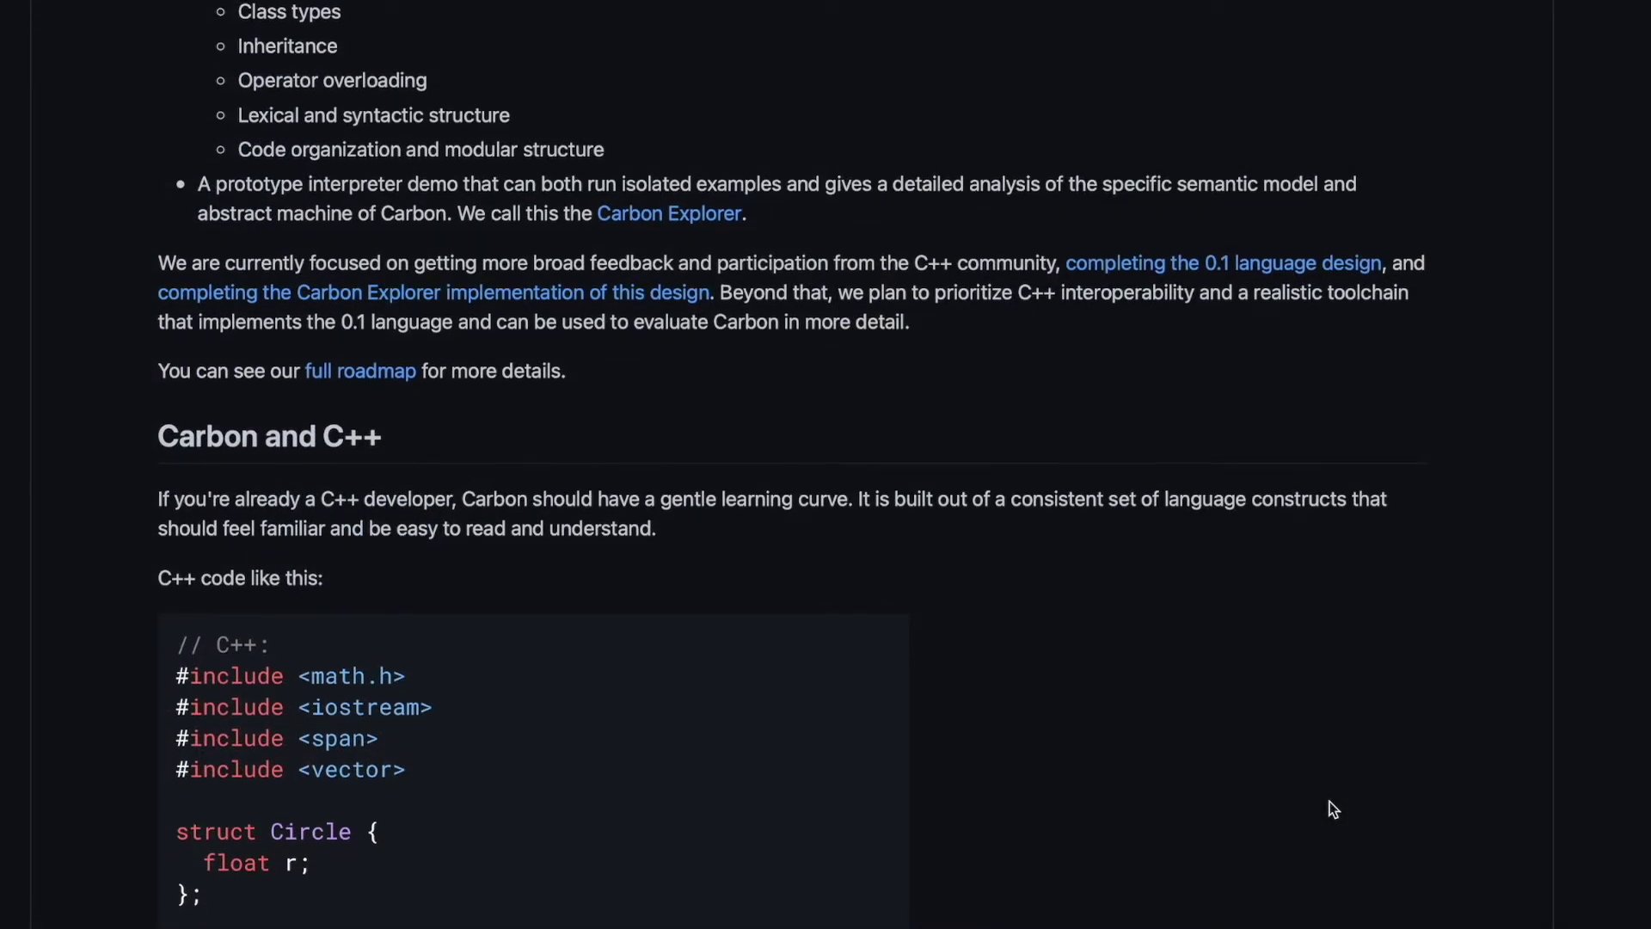
scroll(1333, 809, down, 2)
scroll(1332, 810, down, 1)
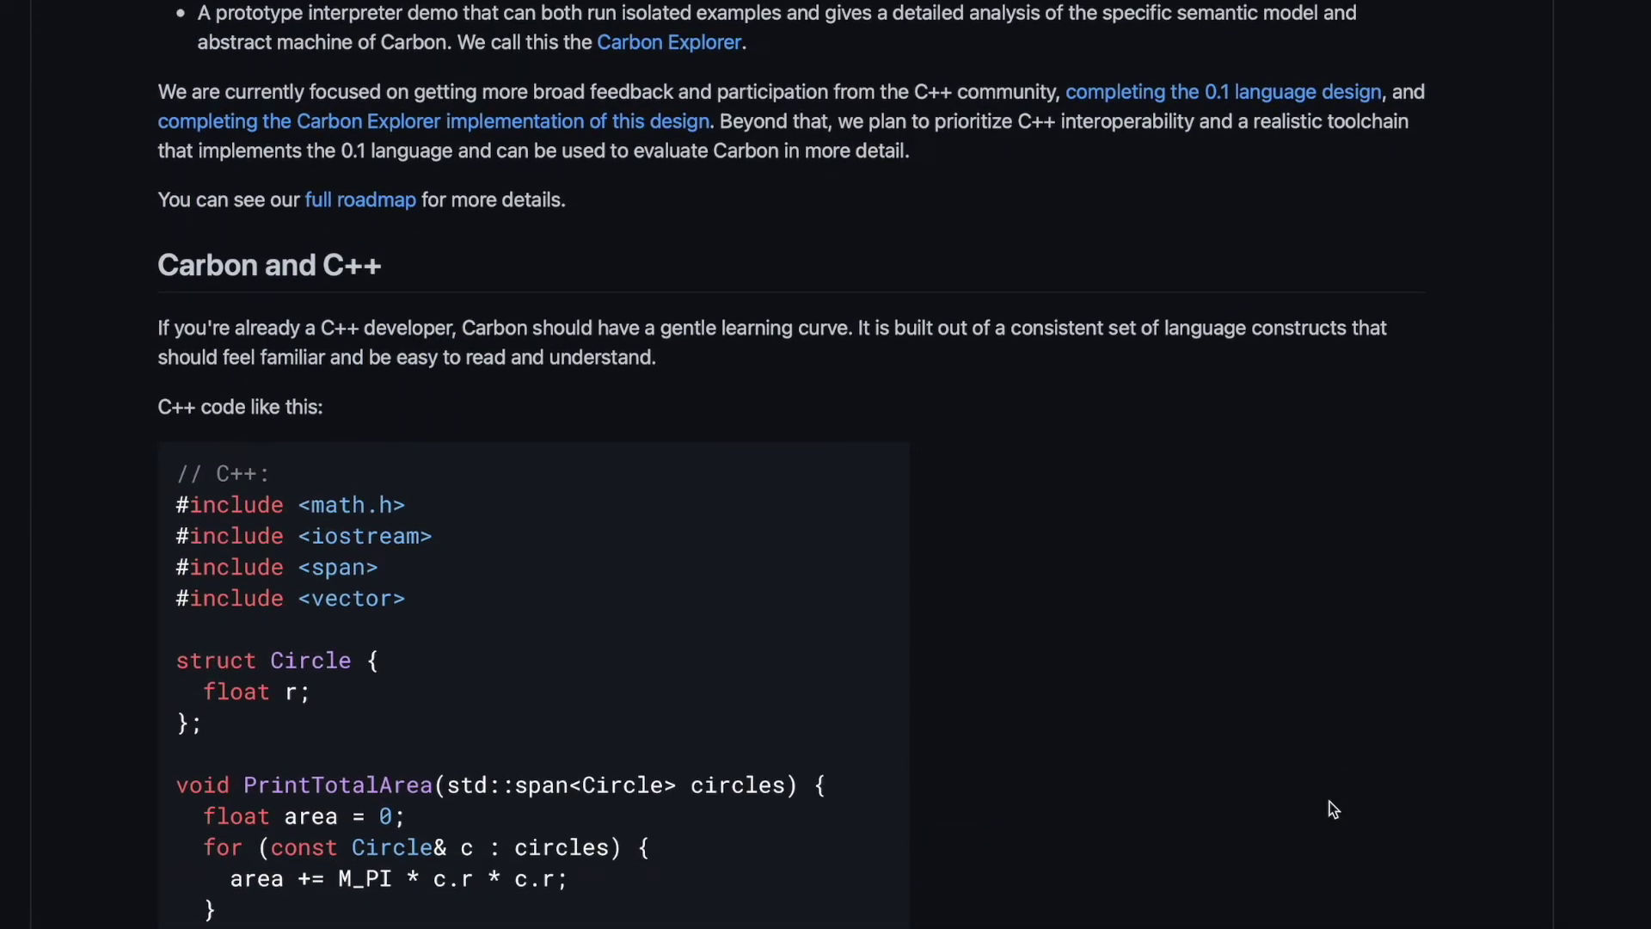
scroll(1330, 803, down, 5)
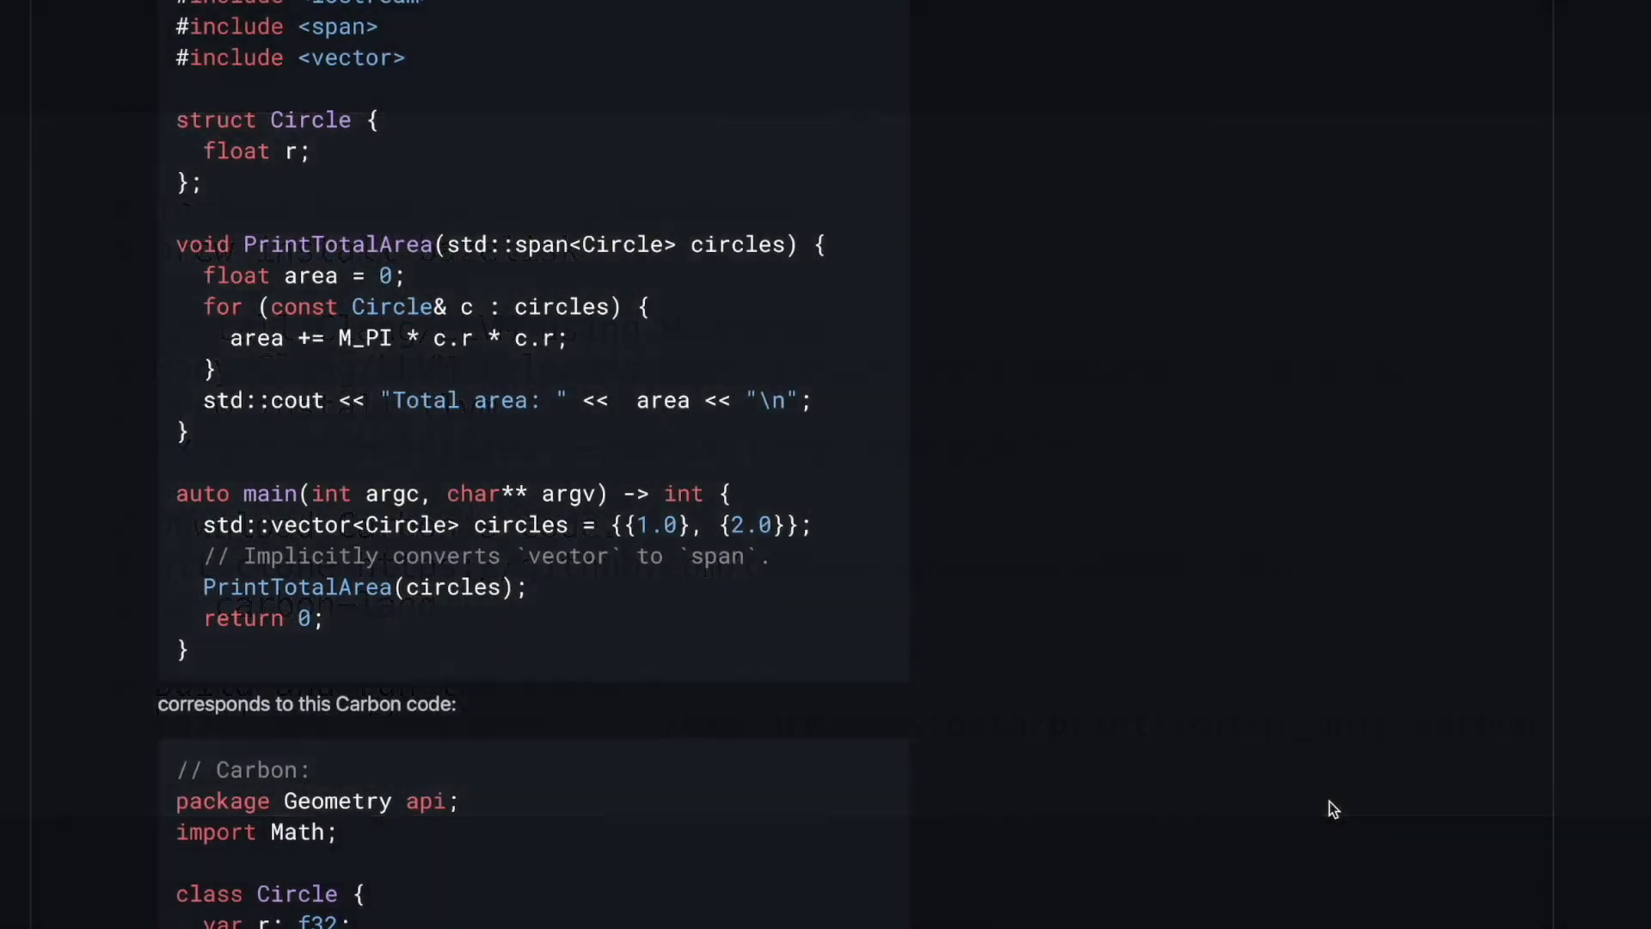
scroll(1330, 809, down, 3)
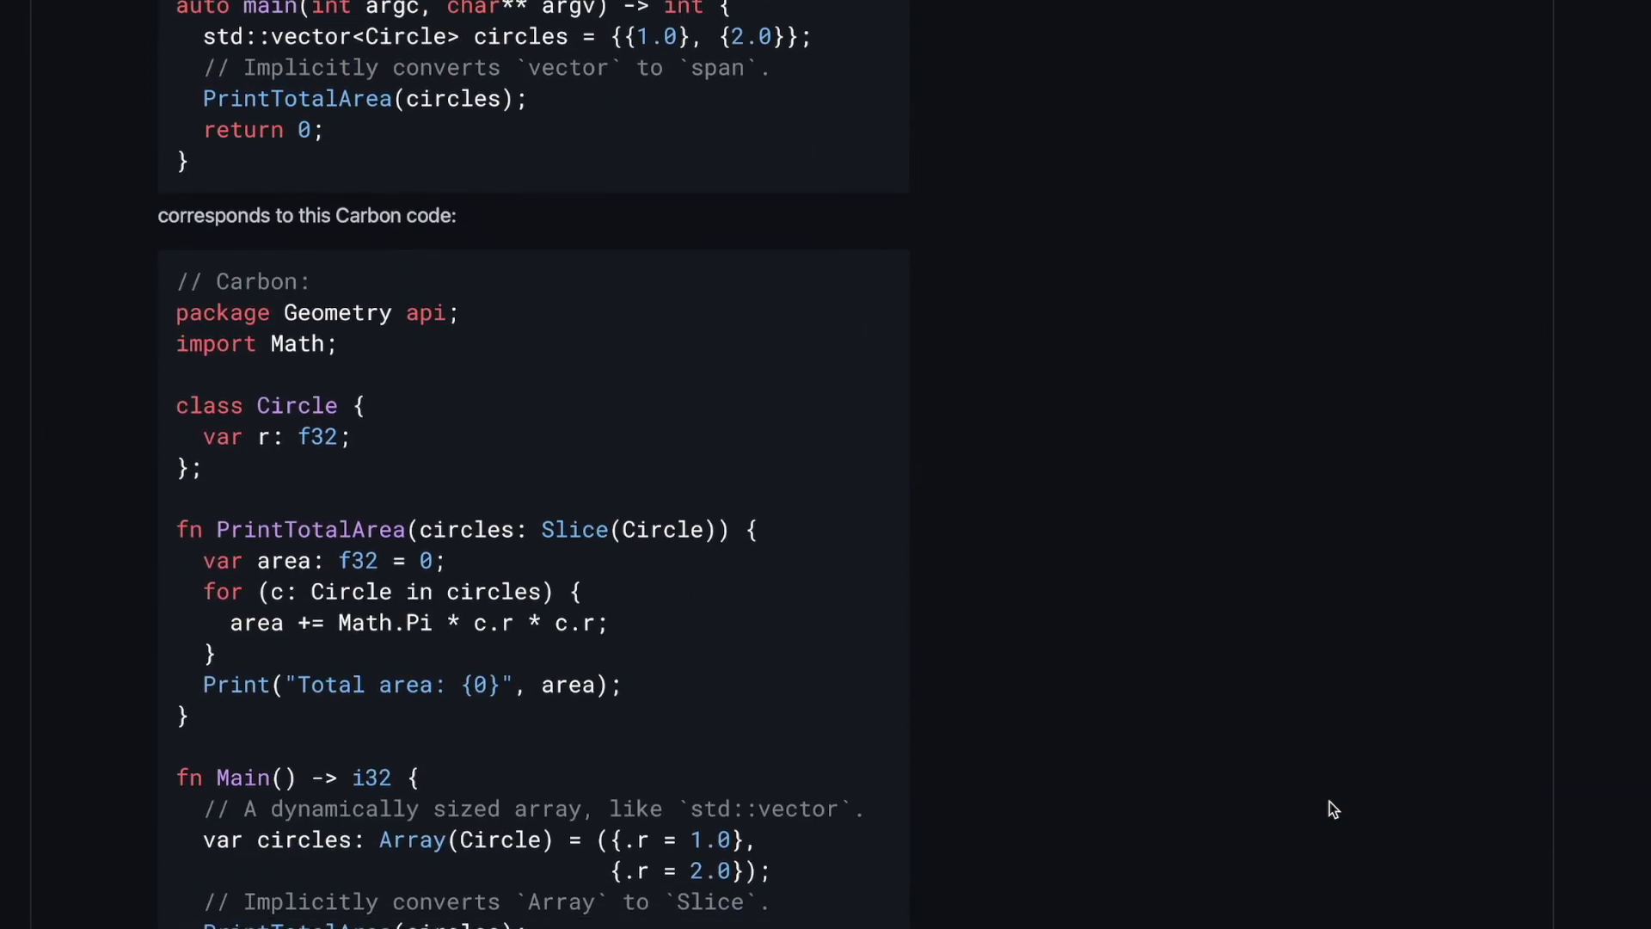
scroll(1332, 809, down, 5)
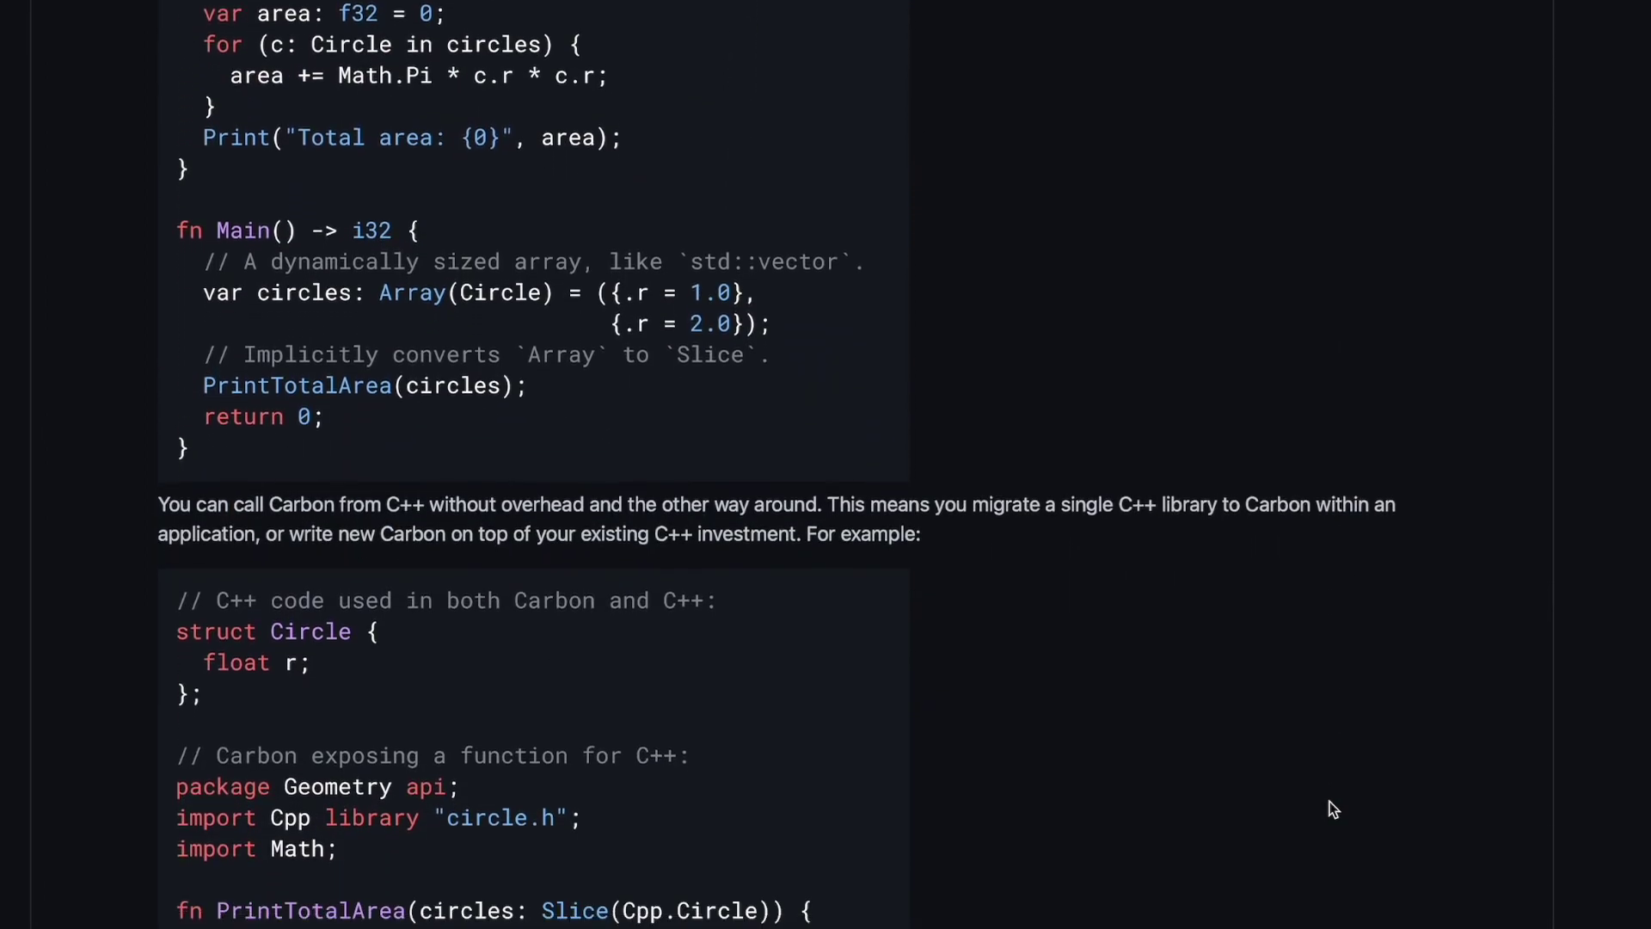